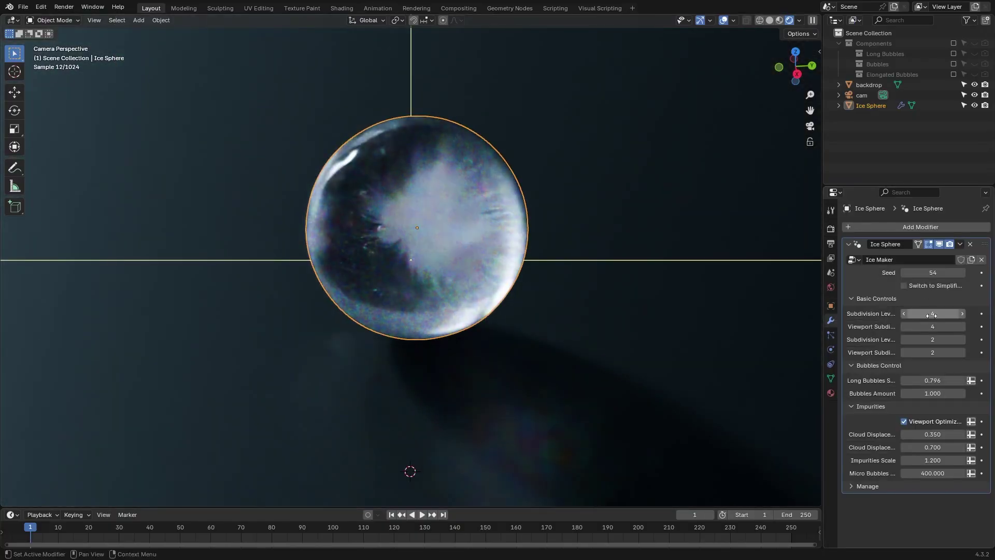
- Set the ice sphere's subdivision levels to 0
{"action": "left_click_drag", "start_coordinate": [931, 315], "coordinate": [904, 314]}
{"action": "scroll", "coordinate": [509, 266], "scroll_direction": "up", "scroll_amount": 3}
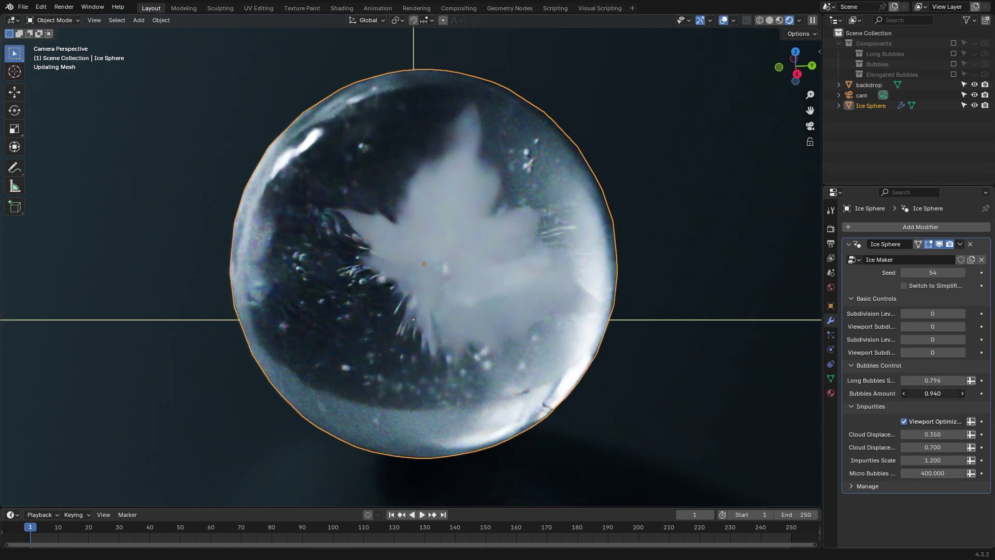
- Remove the bubbles, enlarge the long bubbles, reshape the inner cloud and rework impurities scale
{"action": "left_click_drag", "start_coordinate": [932, 394], "coordinate": [904, 393]}
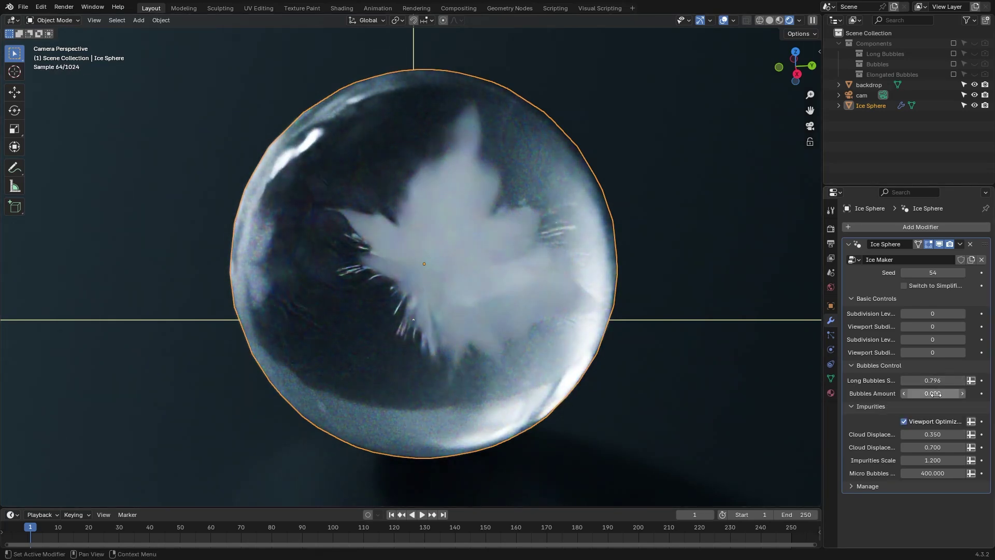
{"action": "left_click_drag", "start_coordinate": [913, 380], "coordinate": [948, 381]}
{"action": "mouse_move", "coordinate": [933, 434]}
{"action": "left_mouse_down"}
{"action": "mouse_move", "coordinate": [919, 434]}
{"action": "mouse_move", "coordinate": [938, 434]}
{"action": "mouse_move", "coordinate": [939, 447]}
{"action": "left_mouse_up"}
{"action": "key", "text": "BackSpace"}
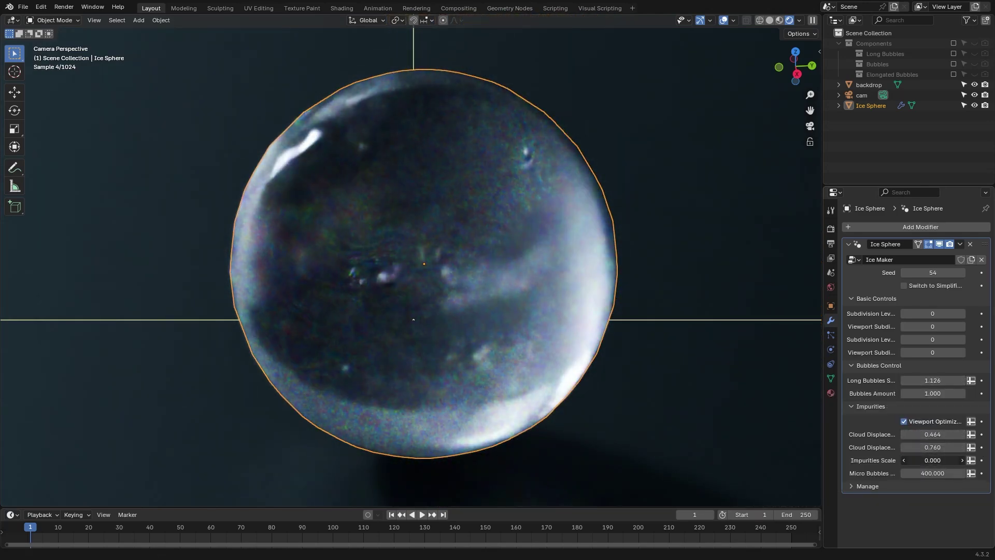
{"action": "left_click_drag", "start_coordinate": [933, 460], "coordinate": [953, 460]}
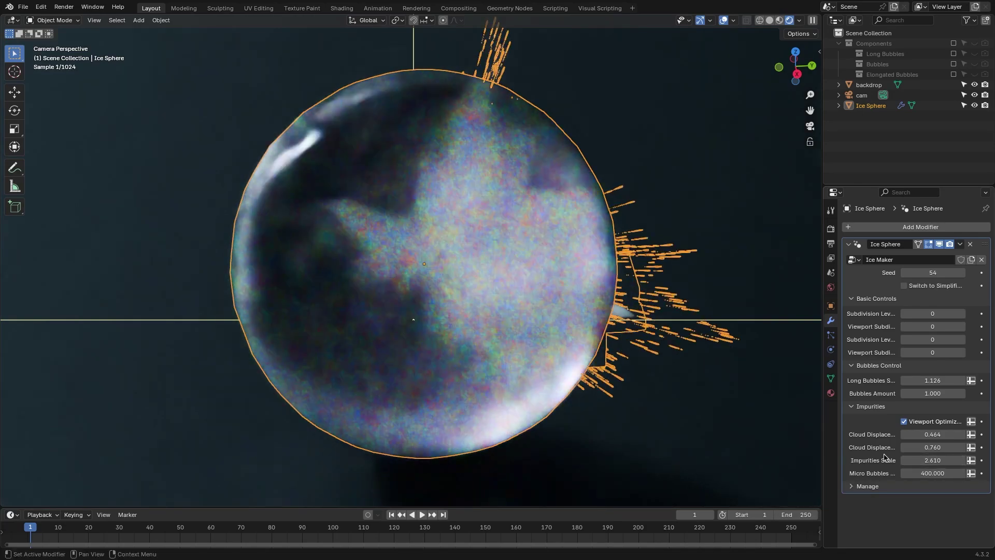
- Bring impurities scale to 1.390 and bubbles amount to 1, framing the sphere up close
{"action": "middle_click_drag", "start_coordinate": [668, 311], "coordinate": [677, 283]}
{"action": "scroll", "coordinate": [688, 376], "scroll_direction": "up", "scroll_amount": 4}
{"action": "key", "text": "ctrl+z"}
{"action": "middle_click_drag", "start_coordinate": [688, 377], "coordinate": [513, 291]}
{"action": "scroll", "coordinate": [729, 286], "scroll_direction": "up", "scroll_amount": 4}
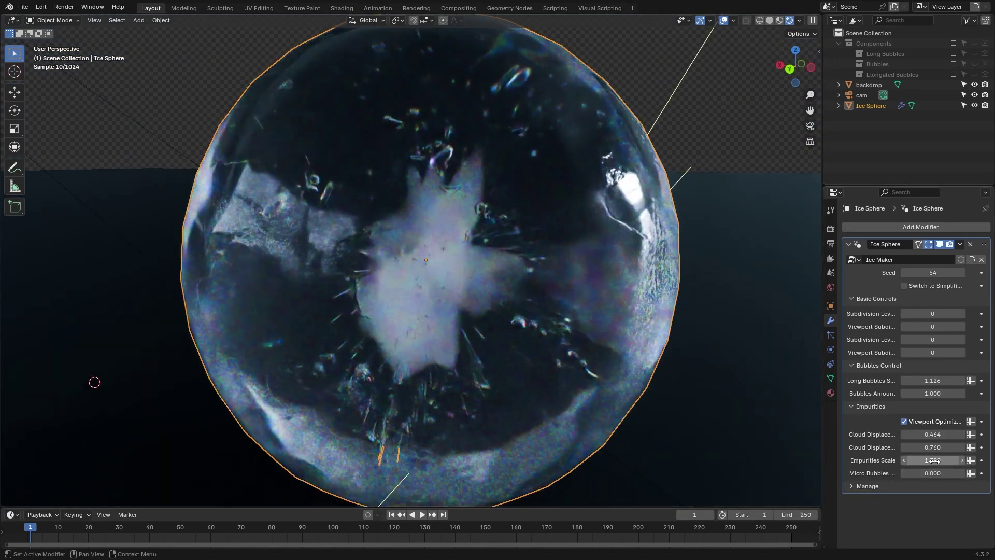
{"action": "key", "text": "BackSpace"}
{"action": "key", "text": "BackSpace"}
{"action": "key", "text": "BackSpace"}
{"action": "type", "text": "1"}
{"action": "key", "text": "Return"}
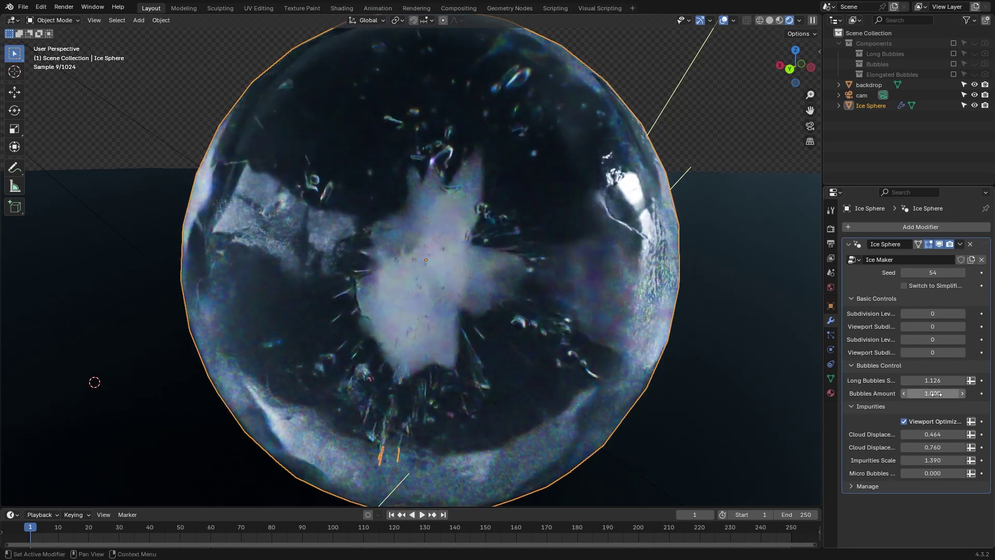
- Lower the second cloud displacement, raise Micro Bubbles to 400 and set the seed to 52
{"action": "mouse_move", "coordinate": [933, 446]}
{"action": "left_mouse_down"}
{"action": "mouse_move", "coordinate": [948, 446]}
{"action": "mouse_move", "coordinate": [935, 435]}
{"action": "left_mouse_up"}
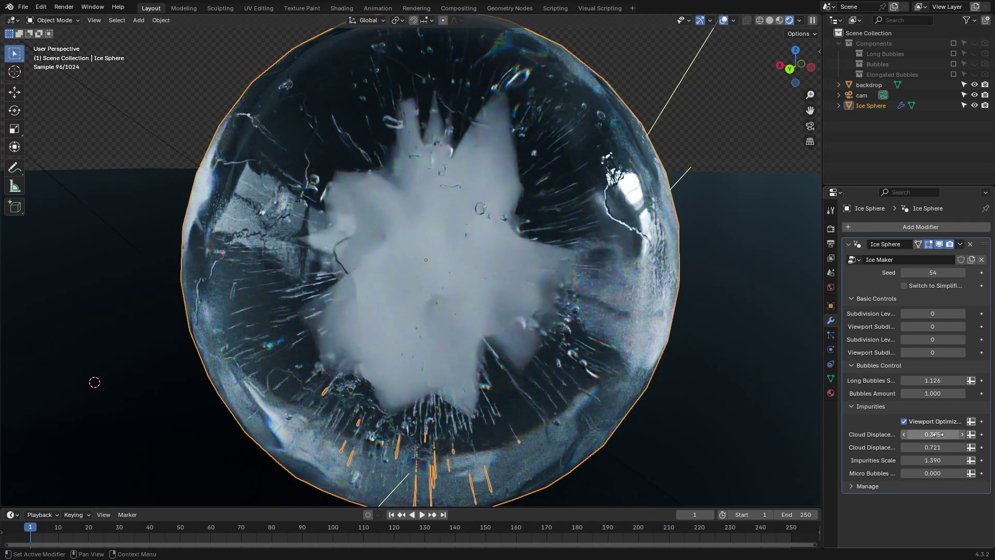
{"action": "left_click_drag", "start_coordinate": [933, 472], "coordinate": [931, 472]}
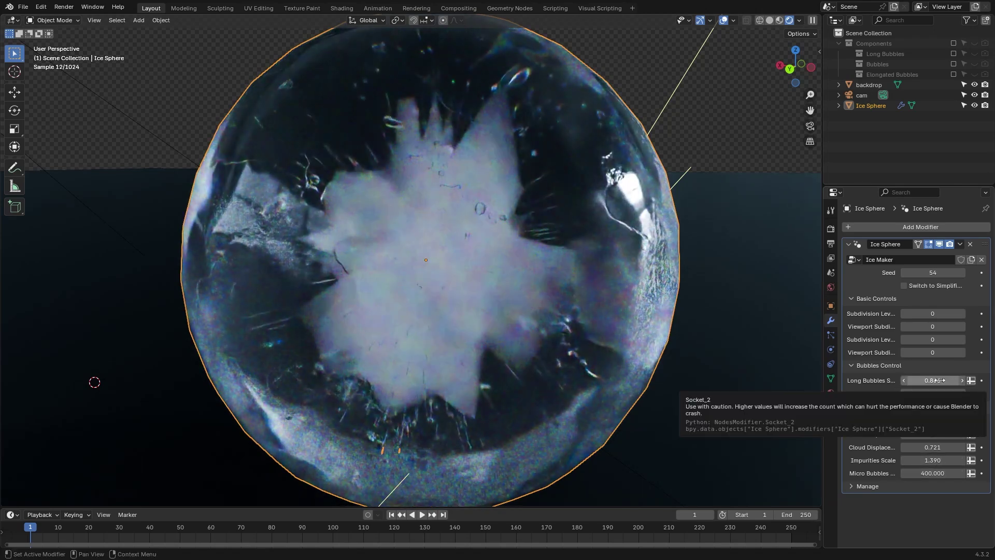
{"action": "left_click_drag", "start_coordinate": [933, 447], "coordinate": [939, 434]}
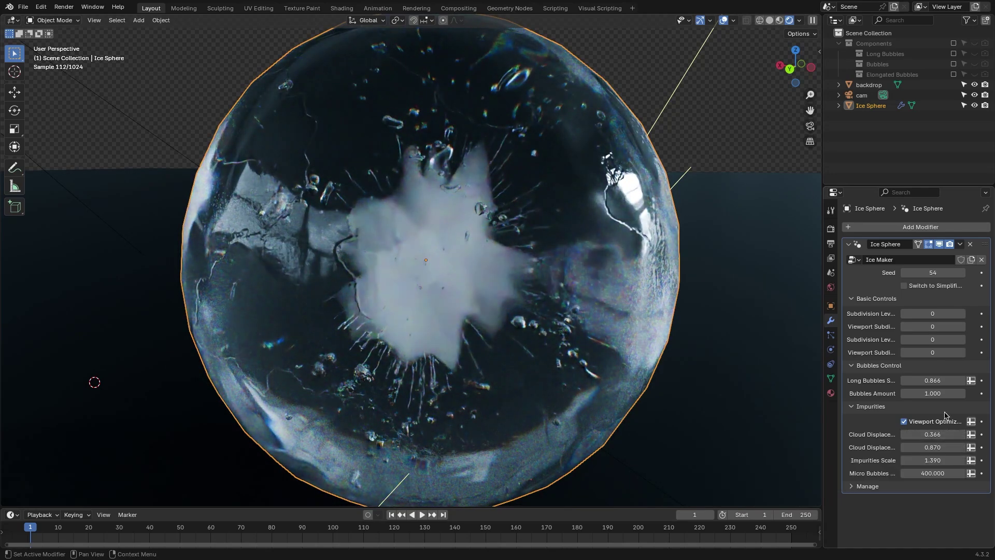
{"action": "left_click", "coordinate": [904, 273]}
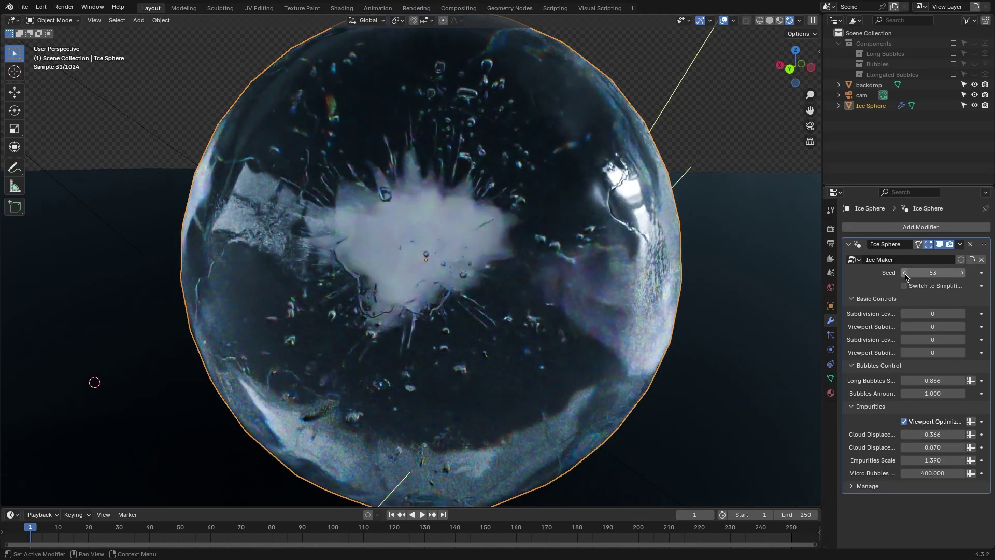
{"action": "left_click", "coordinate": [905, 273]}
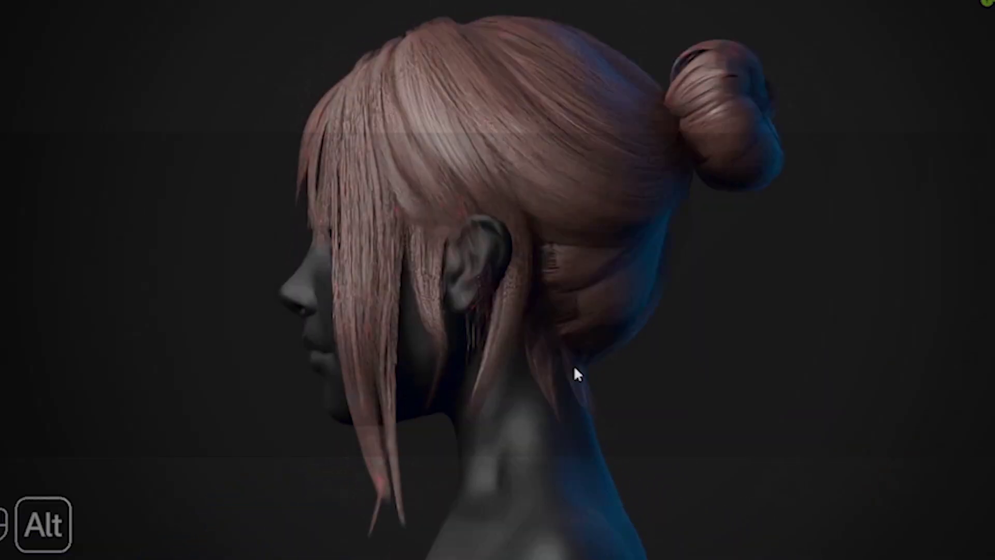
- Increase Hair Amount, widen Spread to 2.100 and raise noise scale and strength for wavy hair
{"action": "left_click_drag", "start_coordinate": [577, 373], "coordinate": [775, 406], "text": "alt"}
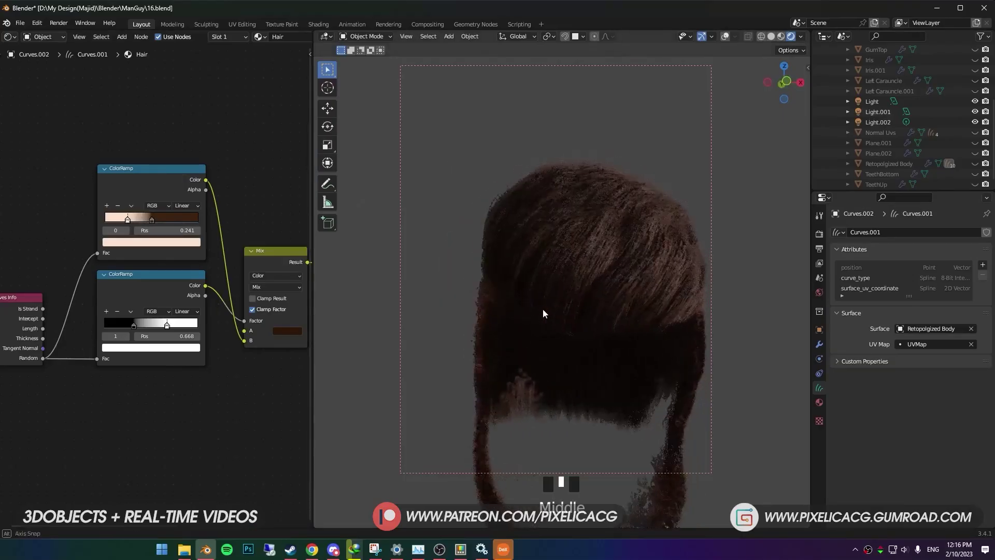
{"action": "middle_click_drag", "start_coordinate": [543, 309], "coordinate": [574, 316]}
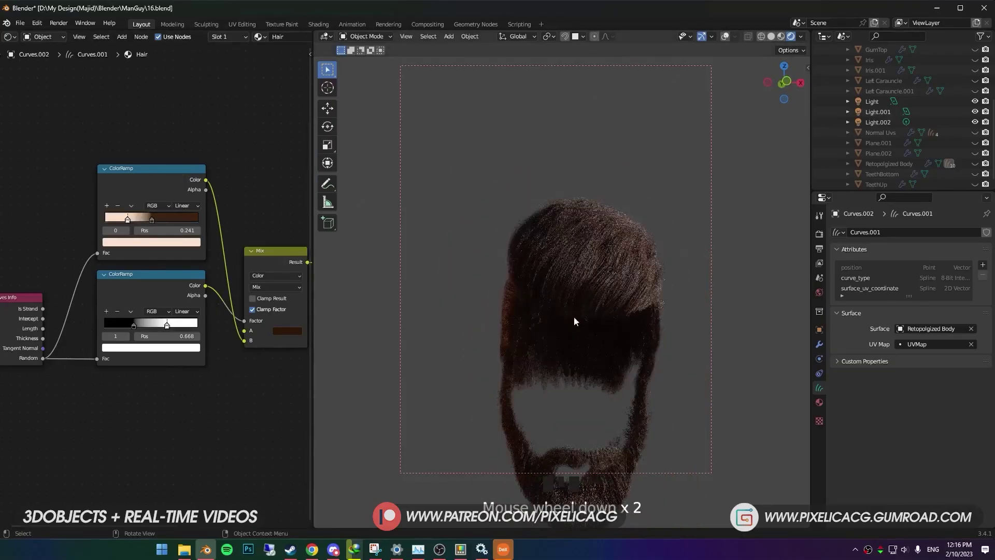
{"action": "scroll", "coordinate": [643, 342], "scroll_direction": "down", "scroll_amount": 2}
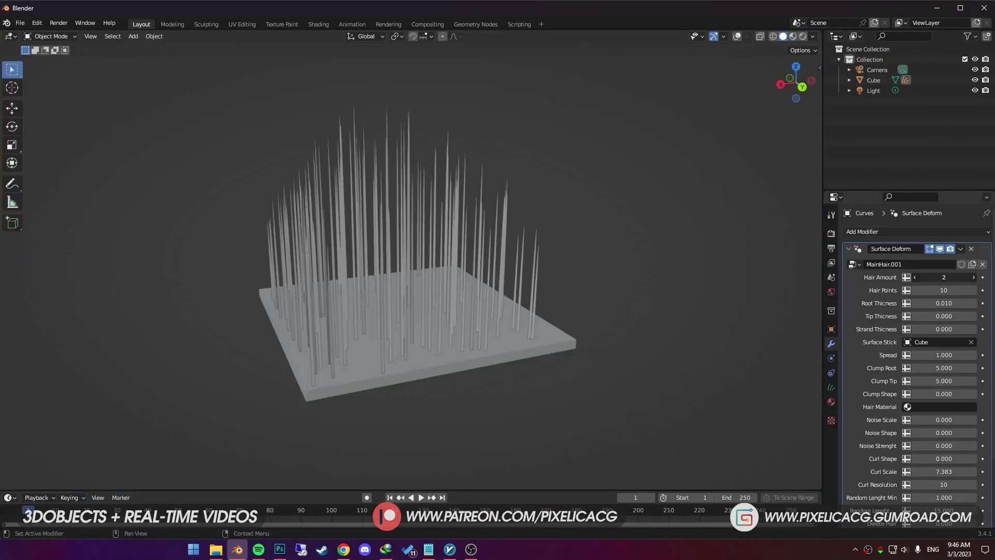
{"action": "key", "text": "KP_1"}
{"action": "left_click_drag", "start_coordinate": [943, 278], "coordinate": [939, 300]}
{"action": "left_click_drag", "start_coordinate": [943, 354], "coordinate": [969, 354]}
{"action": "left_click_drag", "start_coordinate": [943, 433], "coordinate": [959, 432]}
{"action": "mouse_move", "coordinate": [944, 445]}
{"action": "left_mouse_down"}
{"action": "mouse_move", "coordinate": [956, 446]}
{"action": "mouse_move", "coordinate": [956, 420]}
{"action": "mouse_move", "coordinate": [927, 432]}
{"action": "mouse_move", "coordinate": [951, 458]}
{"action": "left_mouse_up"}
- Set Curl Resolution 3, Clump Tip 1.300 and Noise Scale 1.910, then view the grass side-on
{"action": "scroll", "coordinate": [922, 362], "scroll_direction": "down", "scroll_amount": 3}
{"action": "left_click_drag", "start_coordinate": [943, 422], "coordinate": [928, 422]}
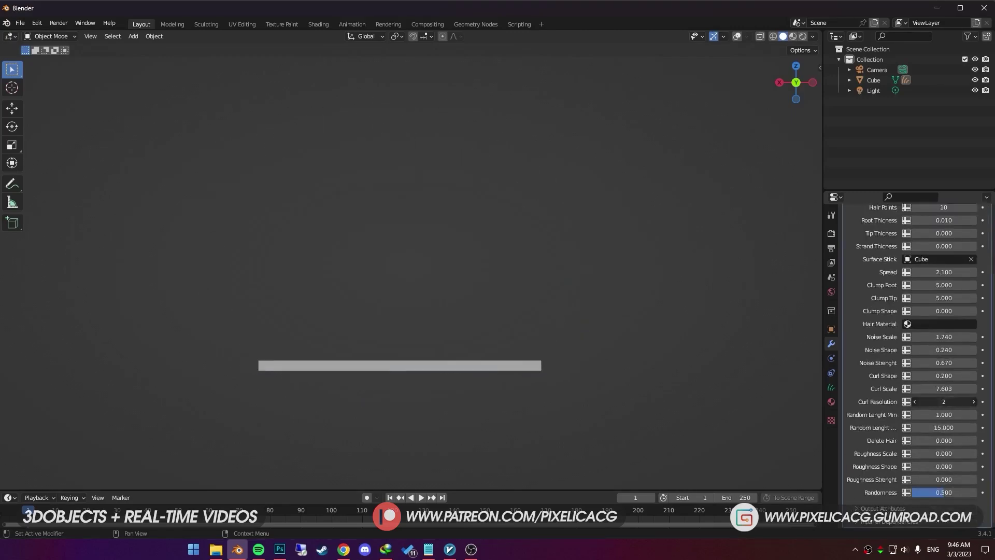
{"action": "left_click_drag", "start_coordinate": [944, 318], "coordinate": [915, 318]}
{"action": "left_click_drag", "start_coordinate": [944, 357], "coordinate": [955, 357]}
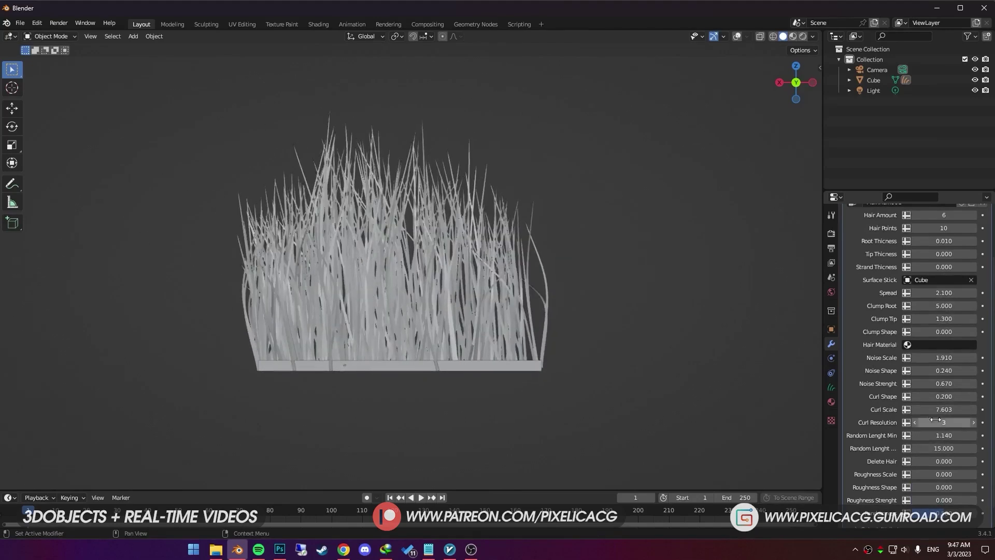
{"action": "scroll", "coordinate": [925, 303], "scroll_direction": "up", "scroll_amount": 3}
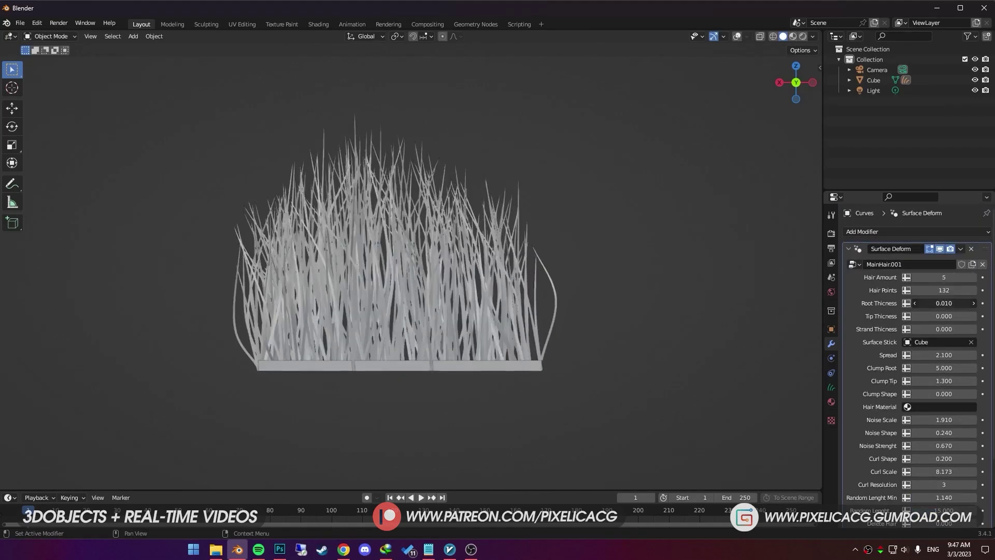
{"action": "mouse_move", "coordinate": [674, 300]}
{"action": "middle_mouse_down"}
{"action": "mouse_move", "coordinate": [683, 360]}
{"action": "mouse_move", "coordinate": [687, 315]}
{"action": "middle_mouse_up"}
{"action": "scroll", "coordinate": [604, 313], "scroll_direction": "down", "scroll_amount": 2}
{"action": "key", "text": "ctrl+KP_1"}
{"action": "scroll", "coordinate": [869, 334], "scroll_direction": "down", "scroll_amount": 2}
{"action": "scroll", "coordinate": [857, 368], "scroll_direction": "down", "scroll_amount": 1}
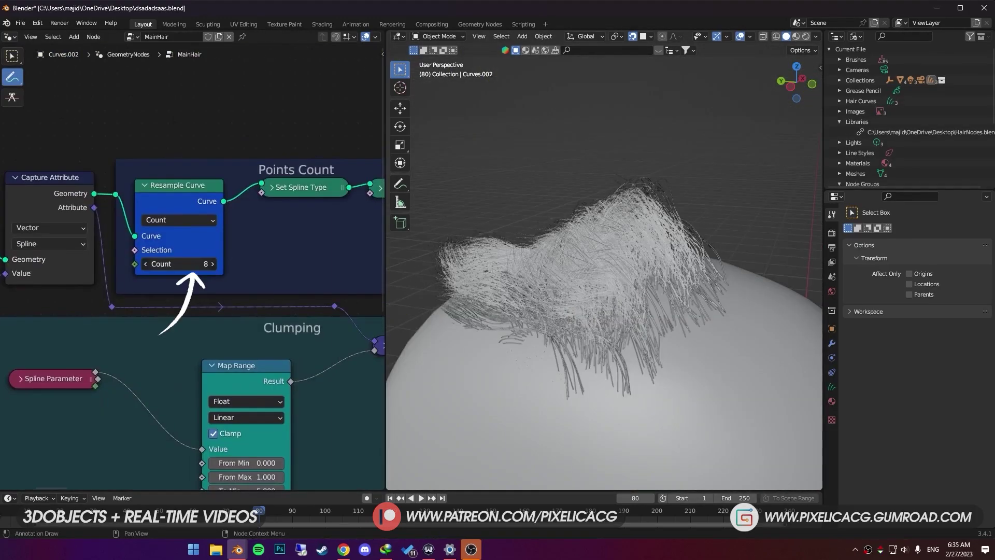
- Change the Resample Count, lower Map Range To Max and raise the Power exponent
{"action": "mouse_move", "coordinate": [179, 264]}
{"action": "left_mouse_down"}
{"action": "mouse_move", "coordinate": [166, 264]}
{"action": "mouse_move", "coordinate": [176, 263]}
{"action": "left_mouse_up"}
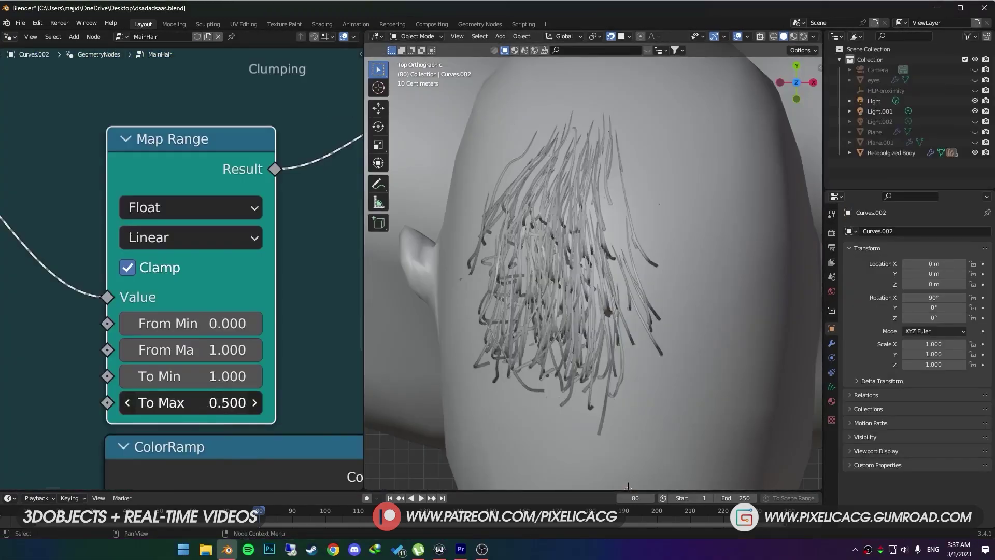
{"action": "left_click", "coordinate": [123, 402]}
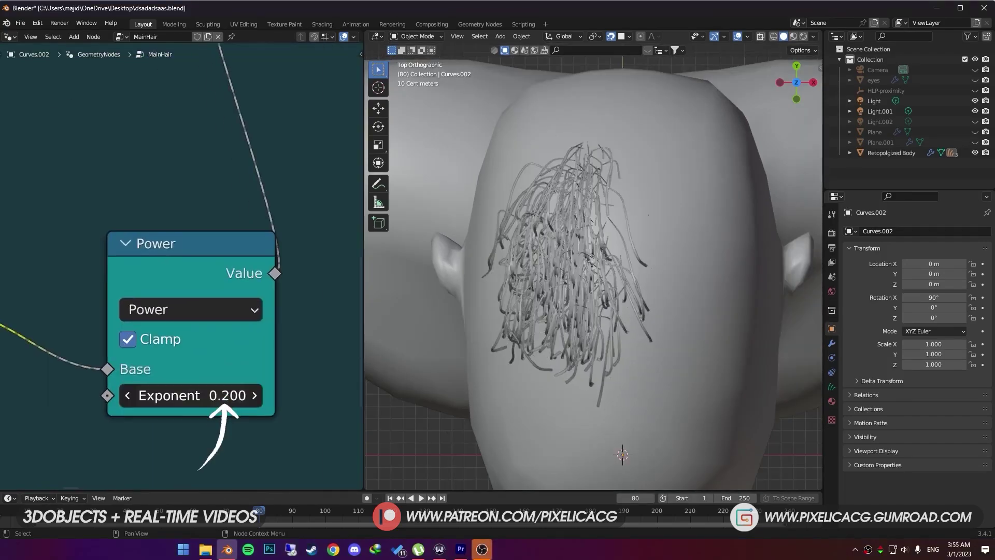
{"action": "left_click_drag", "start_coordinate": [227, 395], "coordinate": [244, 395]}
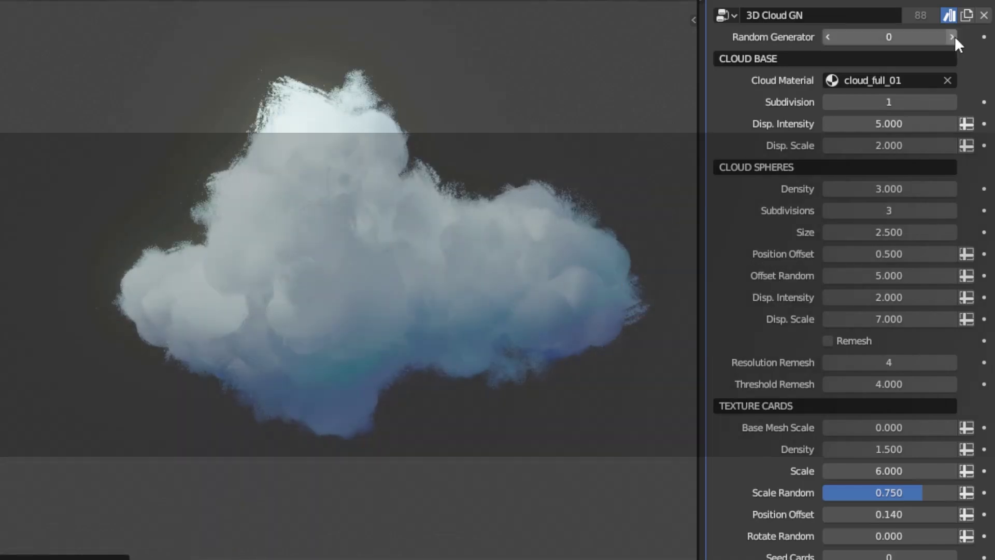
- Reseed the cloud generator, shift the sphere offset and set texture card scale randomness to 1.000
{"action": "left_click", "coordinate": [952, 37]}
{"action": "left_click", "coordinate": [952, 36]}
{"action": "left_click", "coordinate": [952, 37]}
{"action": "left_click", "coordinate": [952, 37]}
{"action": "left_click", "coordinate": [951, 37]}
{"action": "left_click", "coordinate": [951, 37]}
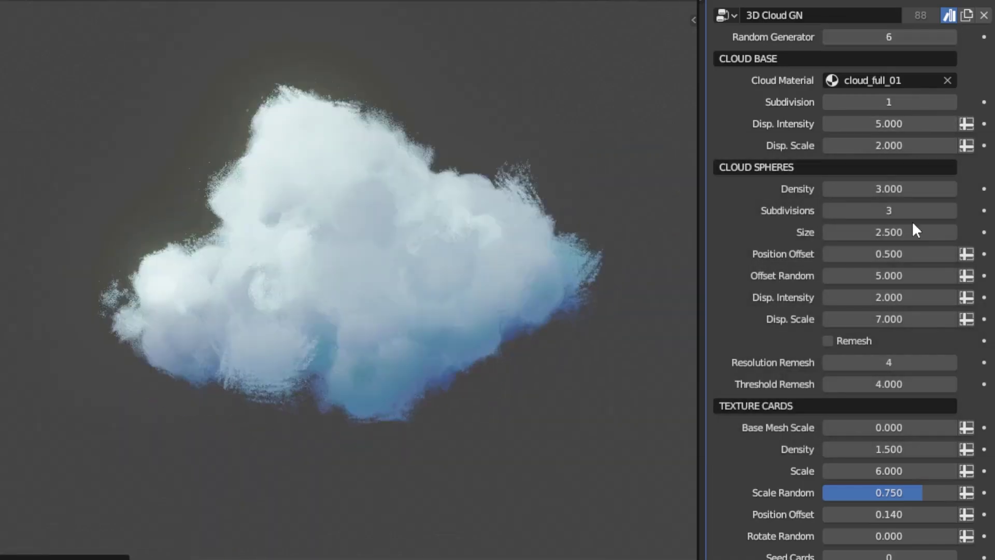
{"action": "left_click_drag", "start_coordinate": [889, 254], "coordinate": [855, 254]}
{"action": "mouse_move", "coordinate": [891, 449]}
{"action": "left_mouse_down"}
{"action": "mouse_move", "coordinate": [860, 449]}
{"action": "mouse_move", "coordinate": [891, 449]}
{"action": "left_mouse_up"}
{"action": "mouse_move", "coordinate": [889, 470]}
{"action": "left_mouse_down"}
{"action": "mouse_move", "coordinate": [855, 470]}
{"action": "mouse_move", "coordinate": [889, 470]}
{"action": "left_mouse_up"}
{"action": "left_click_drag", "start_coordinate": [889, 492], "coordinate": [953, 492]}
- Place cloud assets into the sky, including cloudMid_asset_25, cloudMid_asset_24, cloudSmall_asset_13 and cloudSmall_asset_15
{"action": "left_click_drag", "start_coordinate": [215, 264], "coordinate": [513, 448]}
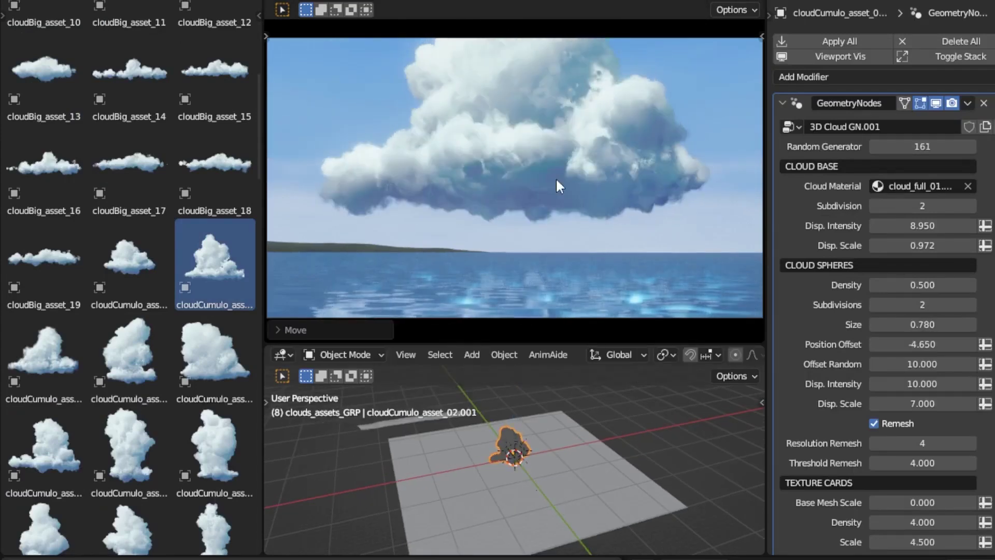
{"action": "scroll", "coordinate": [129, 259], "scroll_direction": "down", "scroll_amount": 10}
{"action": "left_click_drag", "start_coordinate": [215, 279], "coordinate": [467, 407]}
{"action": "left_click_drag", "start_coordinate": [130, 280], "coordinate": [214, 301]}
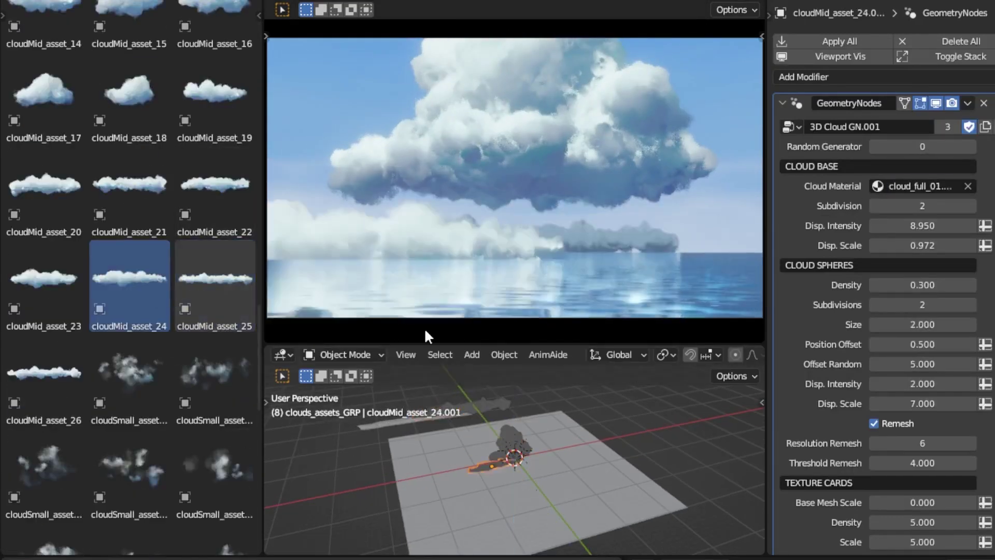
{"action": "left_click_drag", "start_coordinate": [505, 253], "coordinate": [597, 409]}
{"action": "left_click_drag", "start_coordinate": [215, 93], "coordinate": [604, 435]}
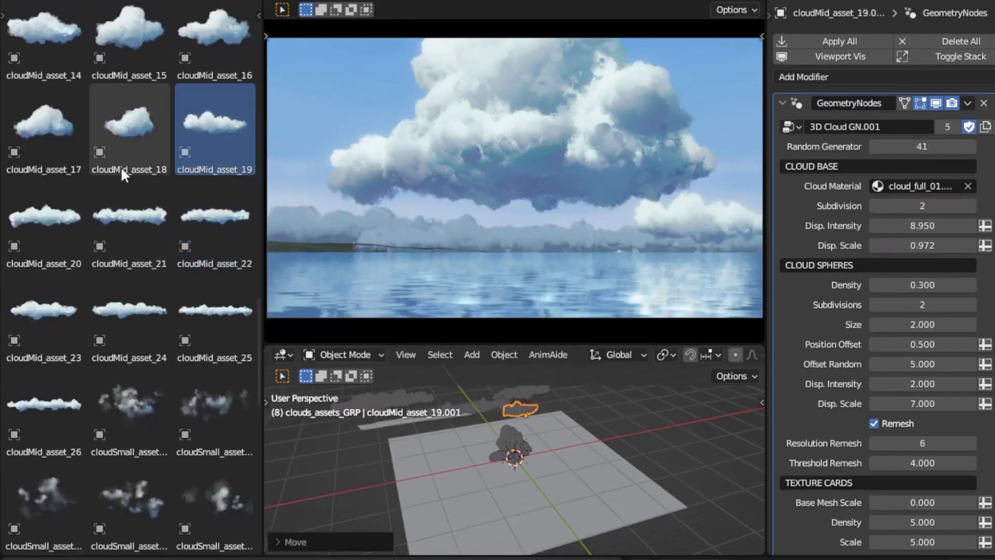
{"action": "scroll", "coordinate": [130, 259], "scroll_direction": "down", "scroll_amount": 10}
{"action": "left_click_drag", "start_coordinate": [44, 461], "coordinate": [591, 173]}
{"action": "left_click_drag", "start_coordinate": [44, 275], "coordinate": [615, 255]}
{"action": "left_click_drag", "start_coordinate": [215, 275], "coordinate": [727, 117]}
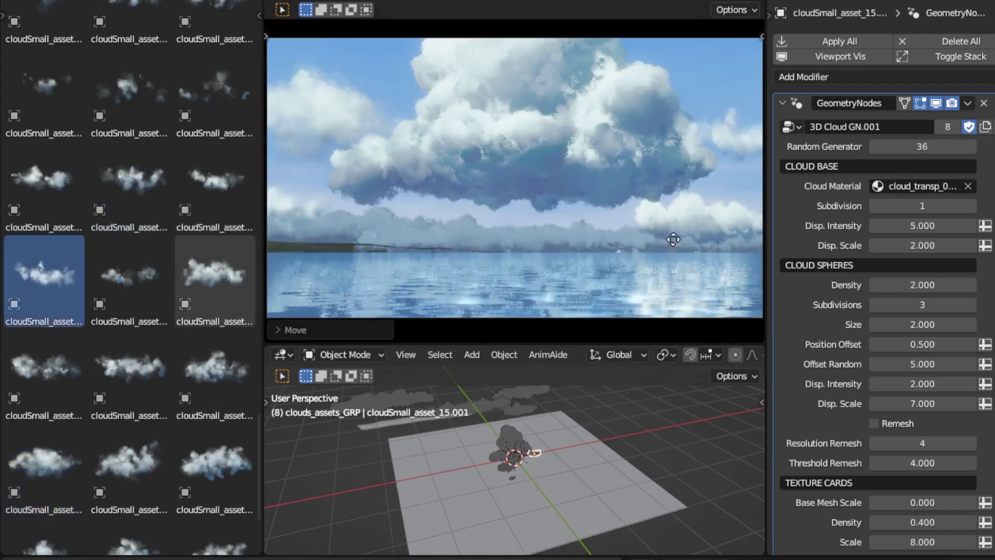
- Add more mid-sized clouds and move cloudMid_asset_15 into place in the sky
{"action": "left_click_drag", "start_coordinate": [673, 239], "coordinate": [673, 240]}
{"action": "scroll", "coordinate": [130, 259], "scroll_direction": "up", "scroll_amount": 10}
{"action": "left_click_drag", "start_coordinate": [214, 321], "coordinate": [515, 271]}
{"action": "key", "text": "Tab"}
{"action": "key", "text": "Tab"}
{"action": "left_click_drag", "start_coordinate": [129, 223], "coordinate": [547, 371]}
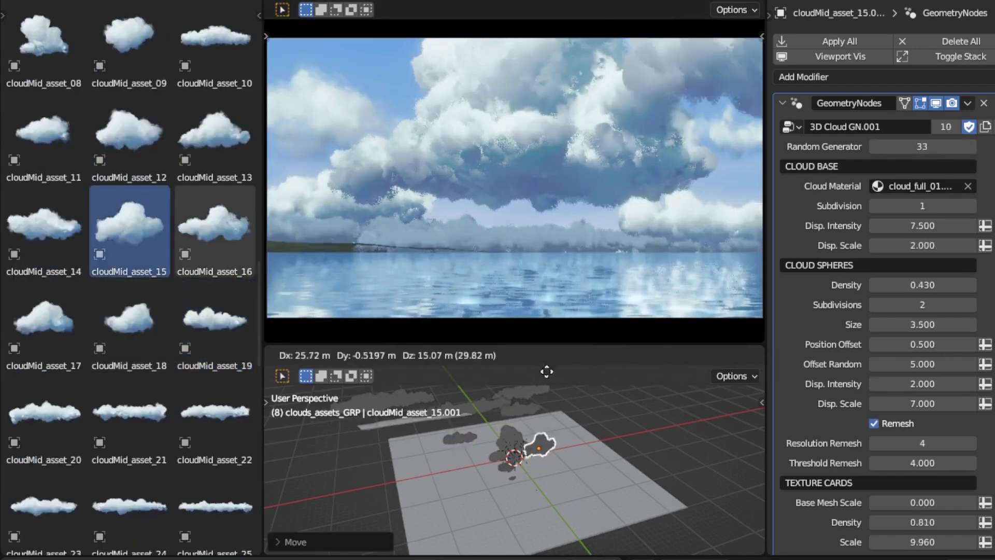
{"action": "left_click", "coordinate": [547, 371]}
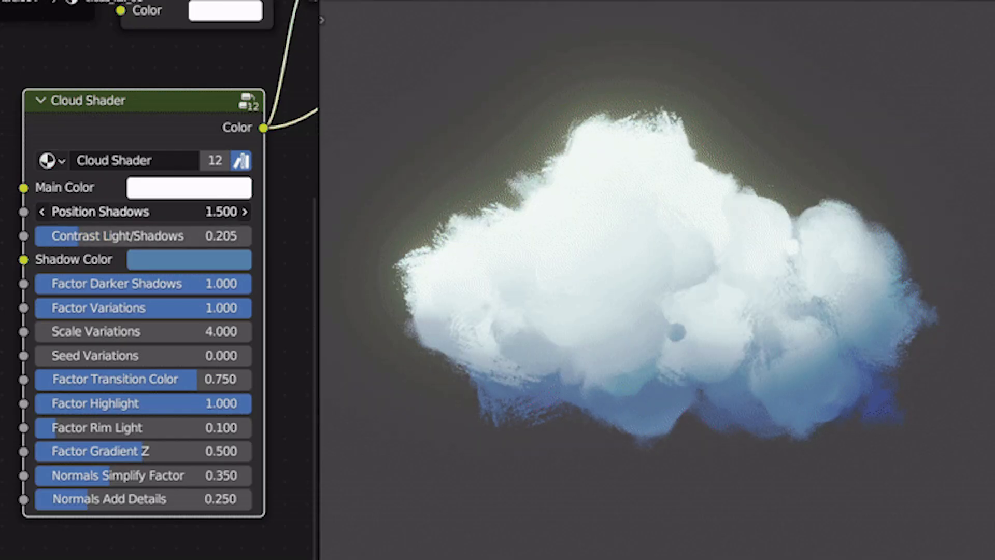
- Set Contrast Light/Shadows to 0.350, shadow colour to dark red and Factor Darker Shadows to 0.840
{"action": "left_click_drag", "start_coordinate": [80, 236], "coordinate": [111, 236]}
{"action": "left_click", "coordinate": [189, 259]}
{"action": "left_click_drag", "start_coordinate": [240, 323], "coordinate": [223, 415]}
{"action": "left_click_drag", "start_coordinate": [156, 283], "coordinate": [215, 284]}
- Set Scale Variations to 4.000 and Factor Gradient Z to 0.740, and reduce curve cloud coverage
{"action": "mouse_move", "coordinate": [129, 331]}
{"action": "left_mouse_down"}
{"action": "mouse_move", "coordinate": [181, 331]}
{"action": "mouse_move", "coordinate": [135, 331]}
{"action": "left_mouse_up"}
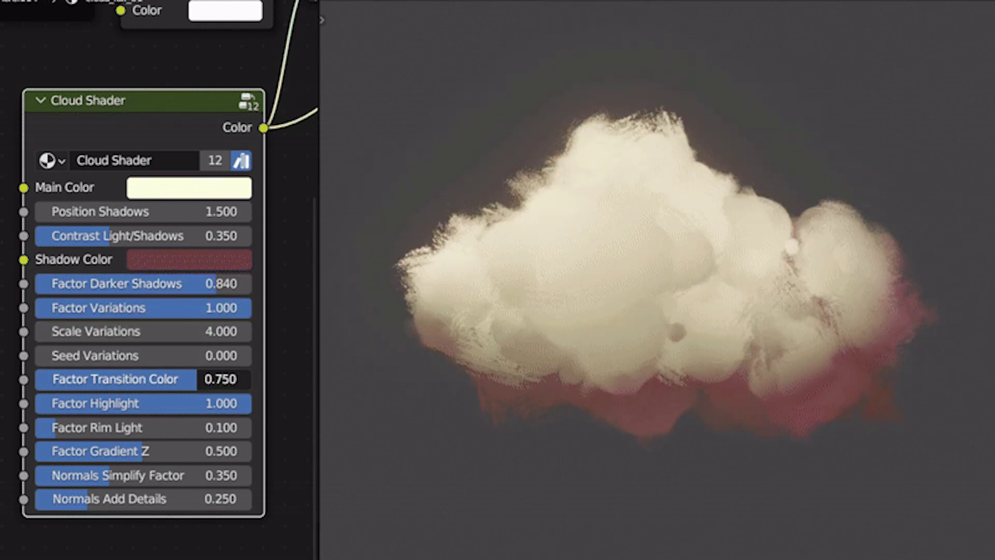
{"action": "left_click_drag", "start_coordinate": [144, 451], "coordinate": [196, 451]}
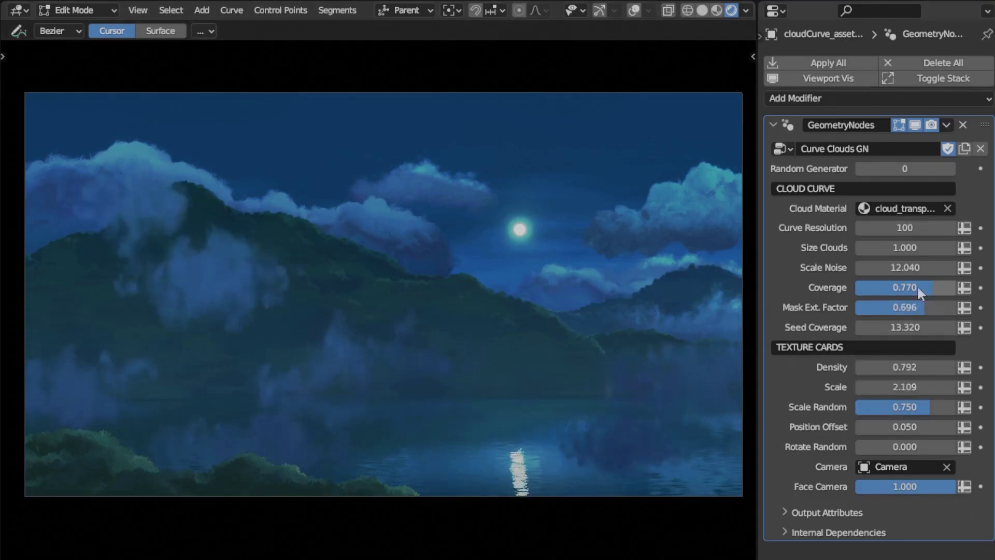
{"action": "left_click_drag", "start_coordinate": [921, 293], "coordinate": [907, 293]}
- Step the random generator and reseed the cumulus cloud repeatedly for new cloud shapes
{"action": "left_click", "coordinate": [951, 168]}
{"action": "left_click", "coordinate": [951, 169]}
{"action": "left_click", "coordinate": [951, 168]}
{"action": "left_click", "coordinate": [951, 168]}
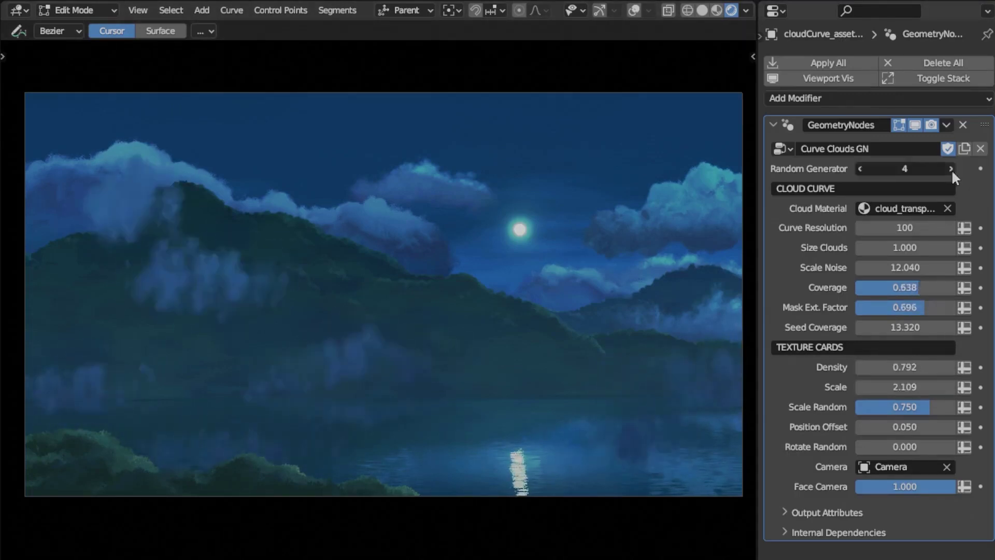
{"action": "left_click", "coordinate": [951, 168]}
{"action": "left_click", "coordinate": [951, 168]}
{"action": "left_click", "coordinate": [950, 168]}
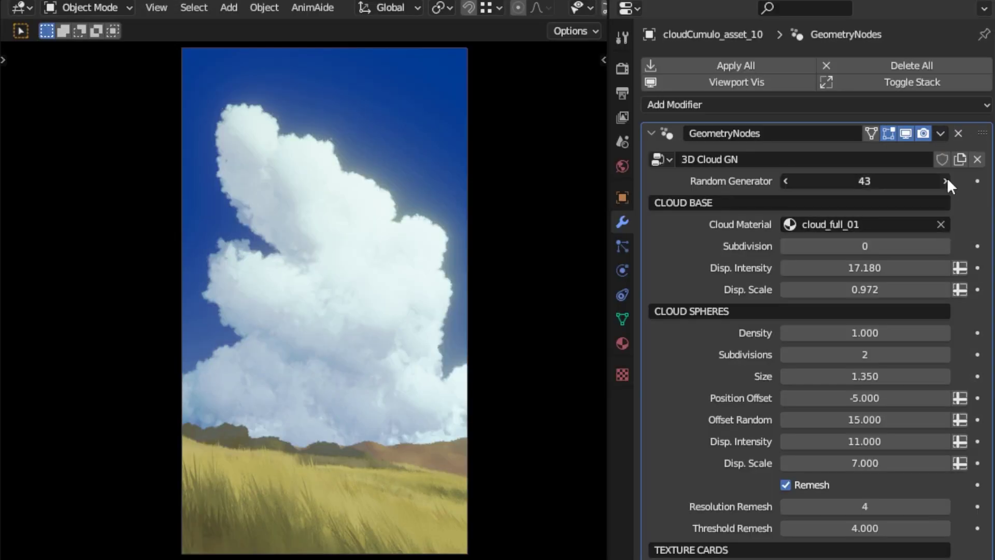
{"action": "left_click", "coordinate": [946, 181]}
{"action": "left_click", "coordinate": [946, 180]}
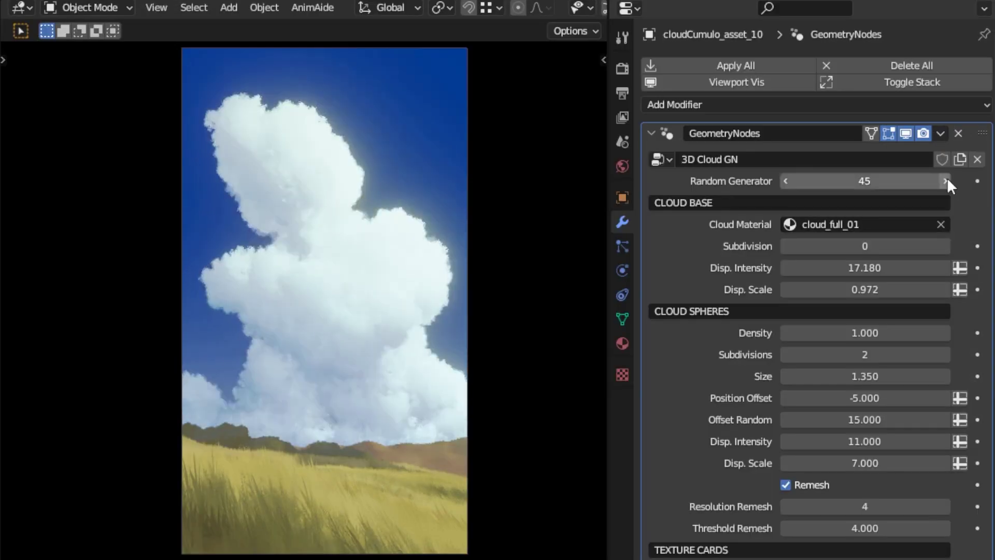
{"action": "left_click", "coordinate": [946, 181]}
{"action": "left_click", "coordinate": [945, 180]}
{"action": "left_click", "coordinate": [946, 180]}
{"action": "left_click", "coordinate": [945, 181]}
{"action": "left_click", "coordinate": [946, 180]}
{"action": "left_click", "coordinate": [946, 181]}
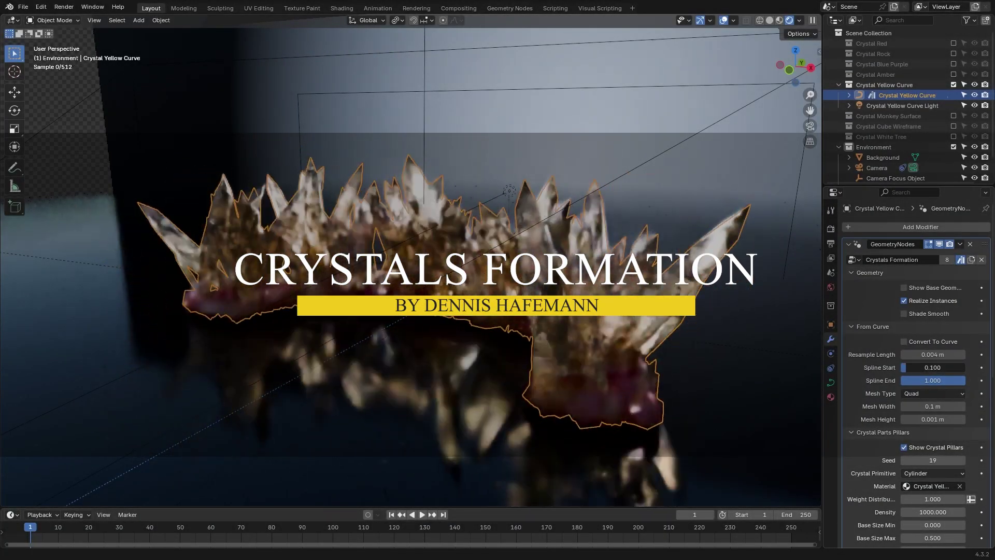
- Set the crystal Mesh Width to 0.065 m and change the minimum crystal pillar size
{"action": "left_click_drag", "start_coordinate": [943, 406], "coordinate": [956, 406]}
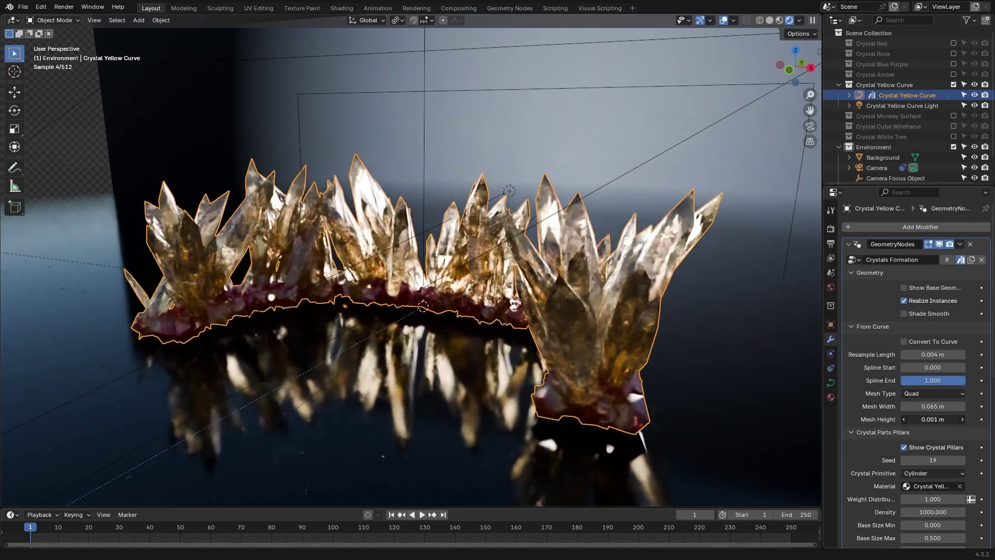
{"action": "scroll", "coordinate": [906, 412], "scroll_direction": "down", "scroll_amount": 3}
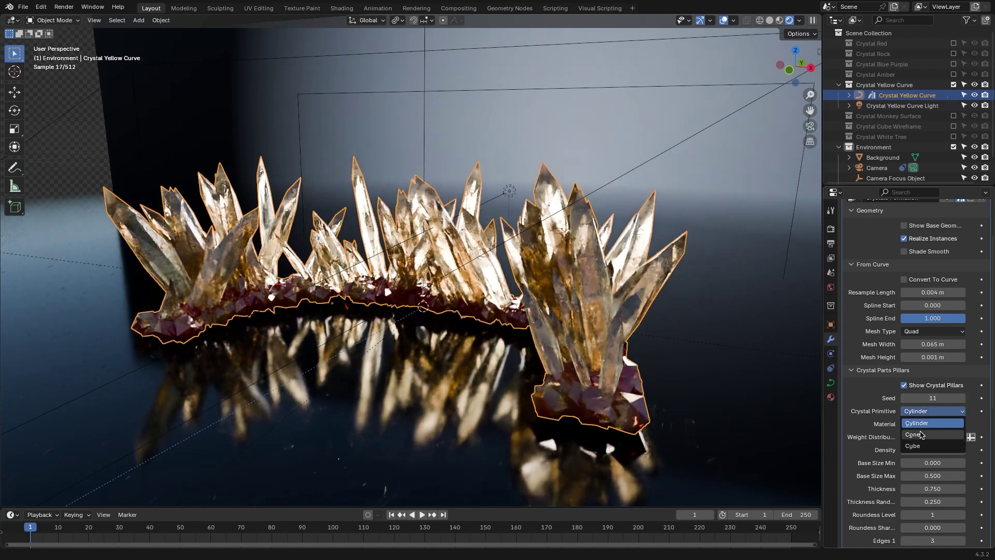
{"action": "scroll", "coordinate": [912, 428], "scroll_direction": "down", "scroll_amount": 3}
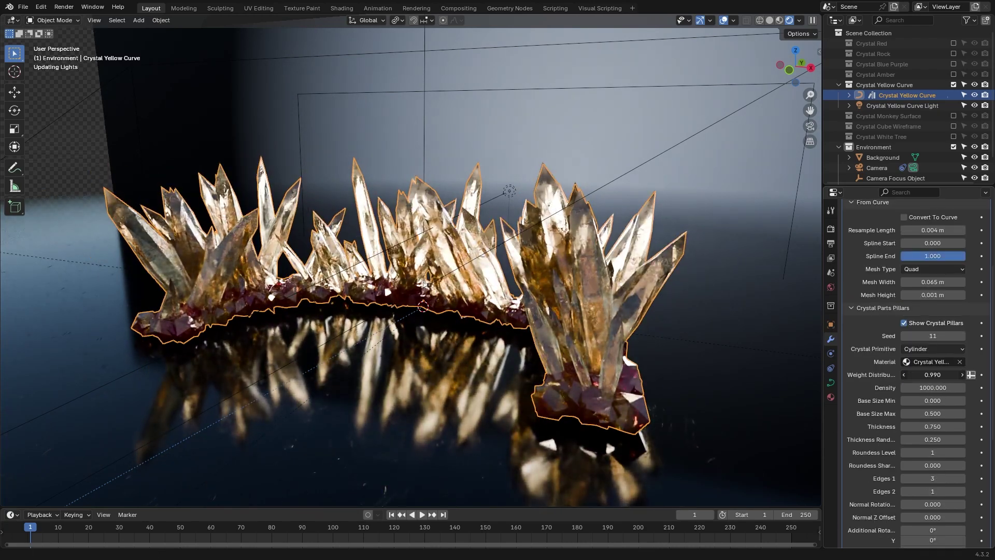
{"action": "mouse_move", "coordinate": [615, 378]}
{"action": "middle_mouse_down"}
{"action": "mouse_move", "coordinate": [606, 378]}
{"action": "mouse_move", "coordinate": [616, 378]}
{"action": "middle_mouse_up"}
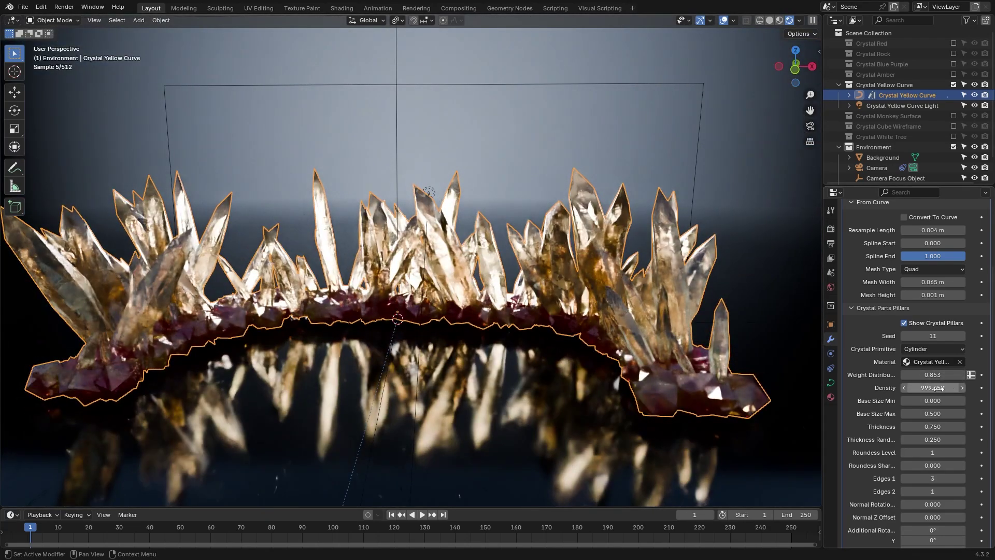
{"action": "left_click_drag", "start_coordinate": [932, 401], "coordinate": [912, 401]}
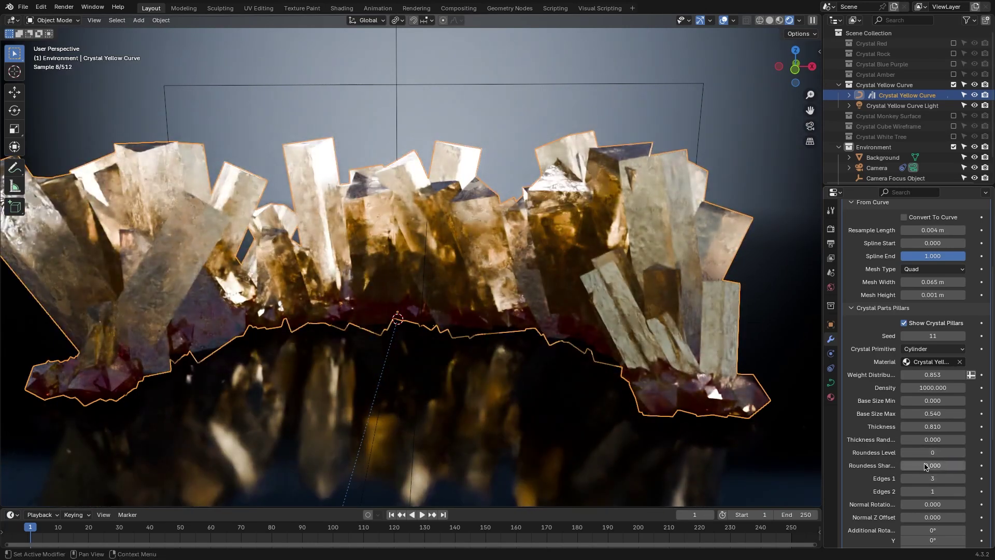
- Sharpen the crystal tips, reset Normal Z Offset to default and tweak the value below
{"action": "left_click_drag", "start_coordinate": [926, 466], "coordinate": [948, 466]}
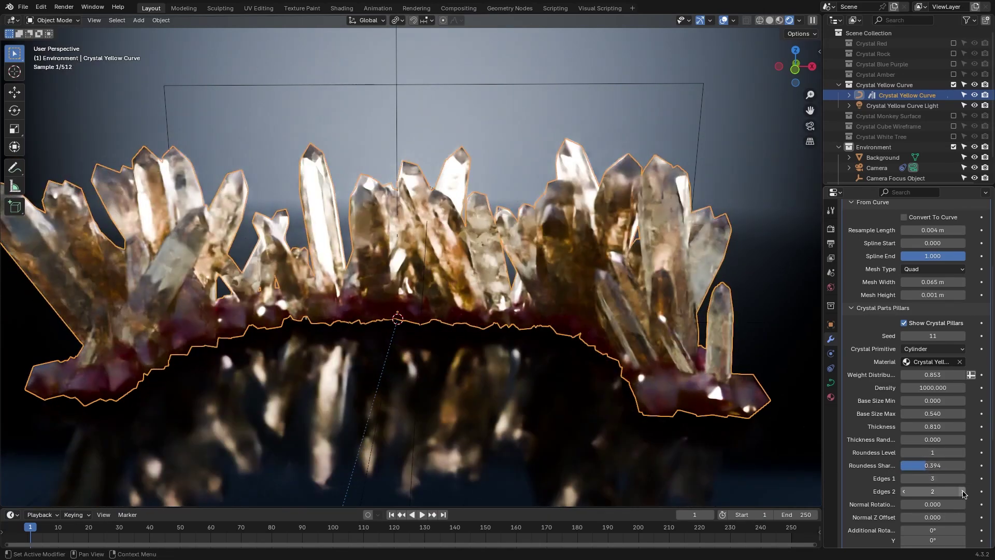
{"action": "scroll", "coordinate": [875, 491], "scroll_direction": "down", "scroll_amount": 5}
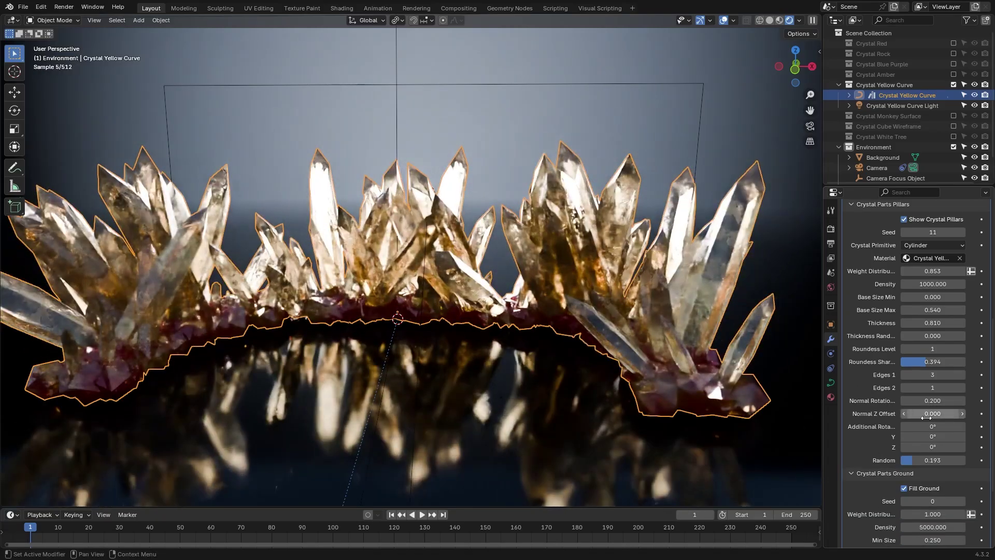
{"action": "key", "text": "BackSpace"}
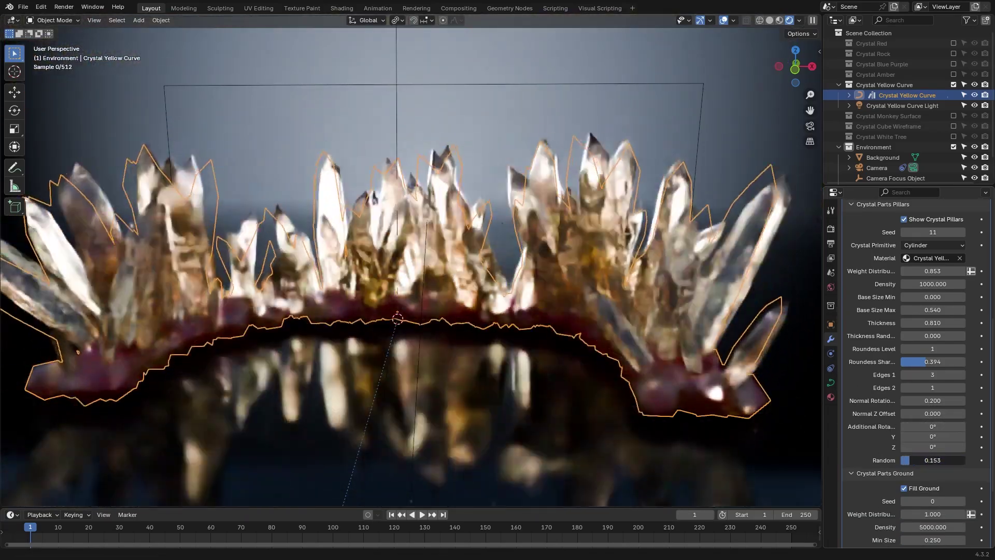
{"action": "left_click_drag", "start_coordinate": [927, 460], "coordinate": [936, 460]}
- Toggle the red ground crystals and enter a new Voxel Amount for the volumized formation
{"action": "scroll", "coordinate": [906, 411], "scroll_direction": "down", "scroll_amount": 4}
{"action": "left_click", "coordinate": [904, 405]}
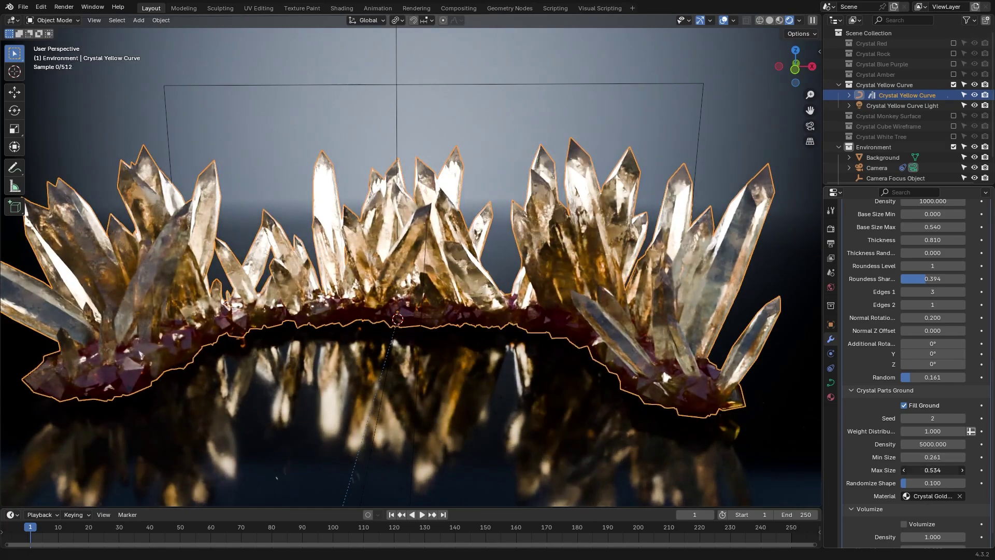
{"action": "scroll", "coordinate": [910, 501], "scroll_direction": "down", "scroll_amount": 2}
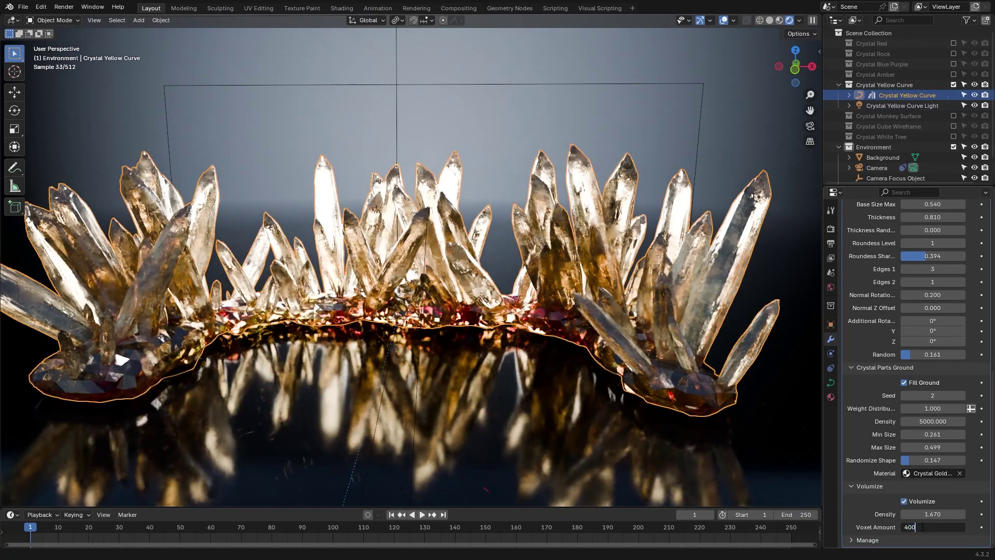
{"action": "key", "text": "Return"}
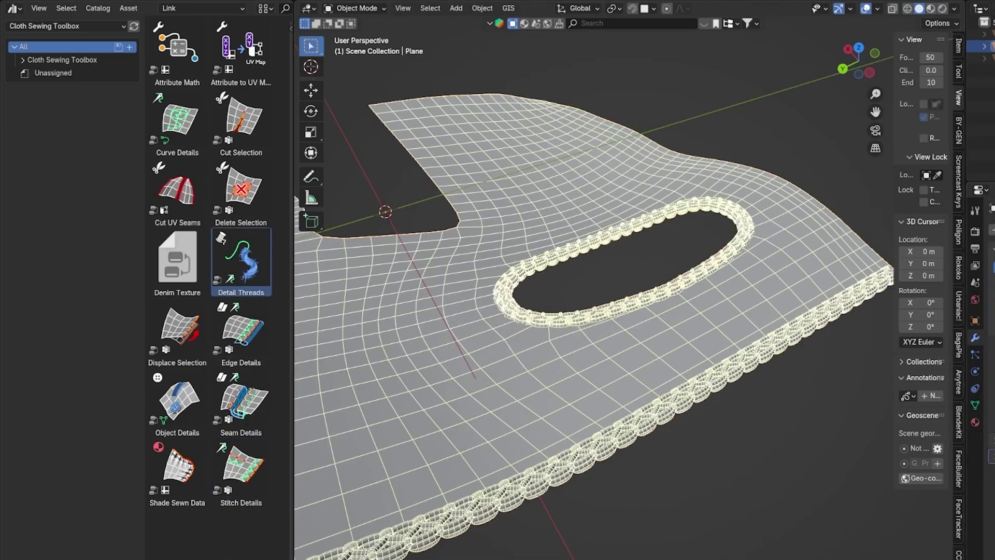
- Set the selected curve's origin and raise the hem's Puckering Scale to 65.510
{"action": "middle_click_drag", "start_coordinate": [754, 473], "coordinate": [663, 316]}
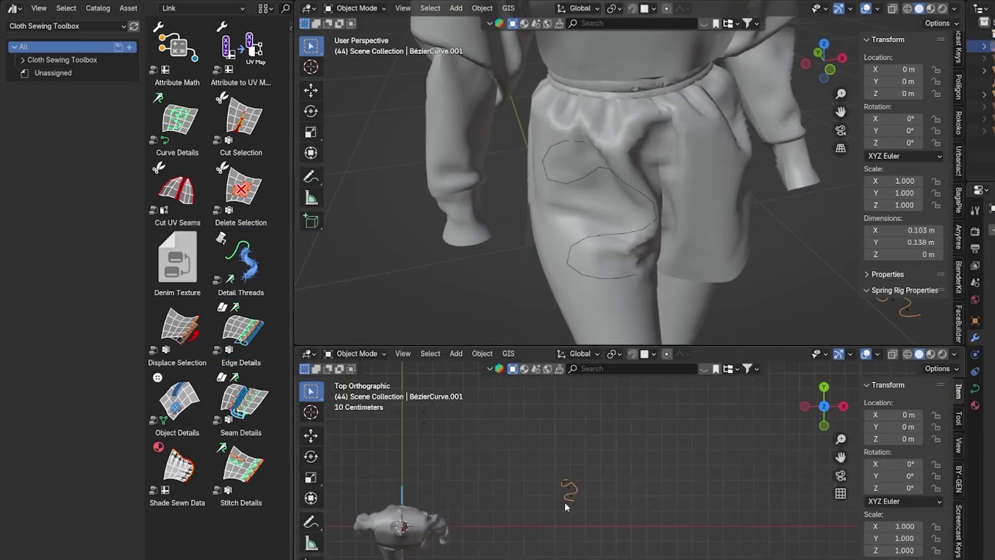
{"action": "left_click", "coordinate": [482, 353]}
{"action": "left_click", "coordinate": [666, 55]}
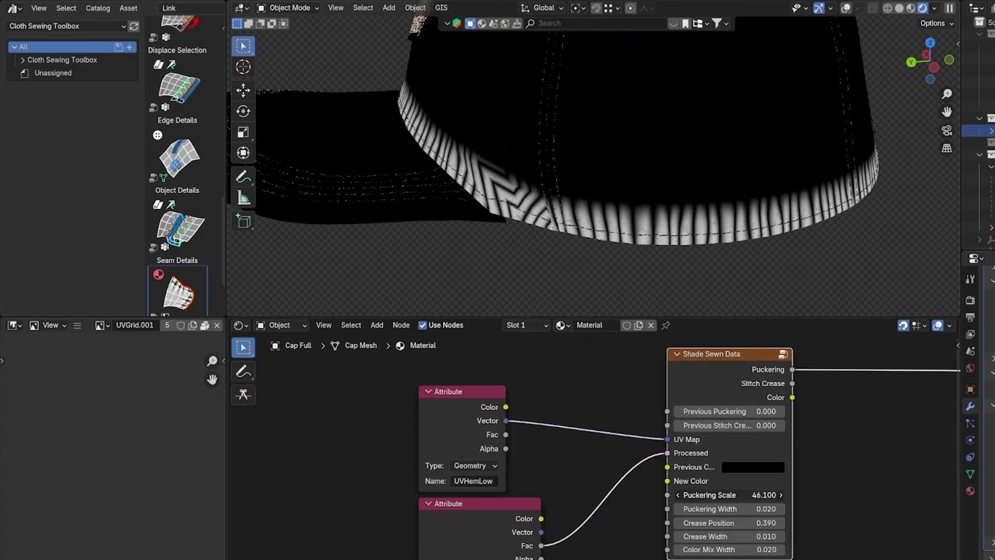
{"action": "left_click_drag", "start_coordinate": [725, 509], "coordinate": [757, 509]}
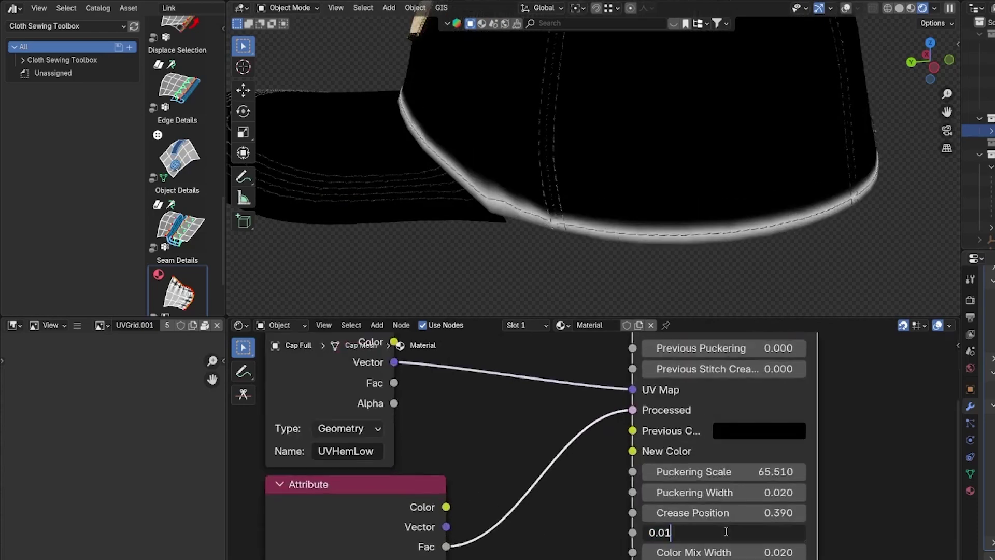